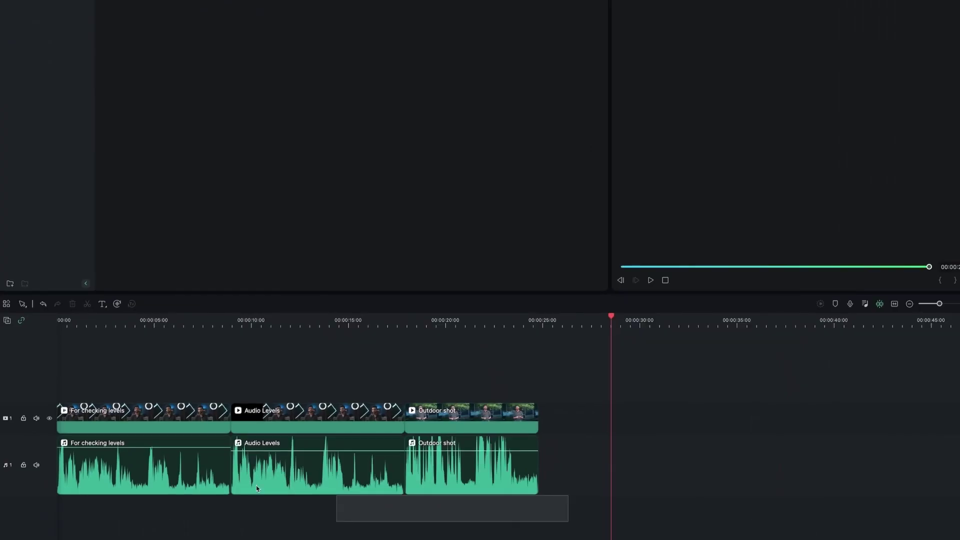
Step: Select all the audio clips on the timeline to reach their Auto Normalization setting
left_click(257, 489)
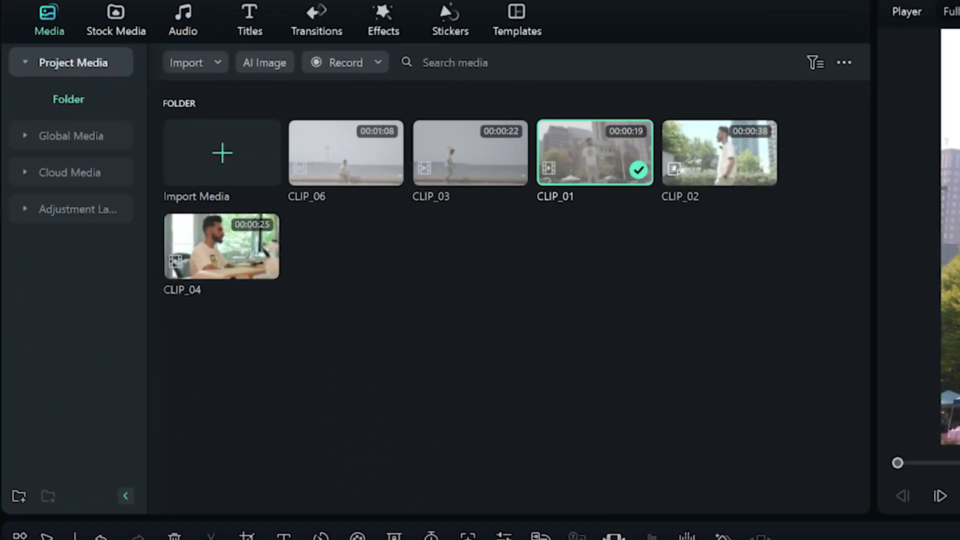
Step: Scale CLIP_01 to 115% and shift it vertically to Y 80.91 px
double_click(155, 424)
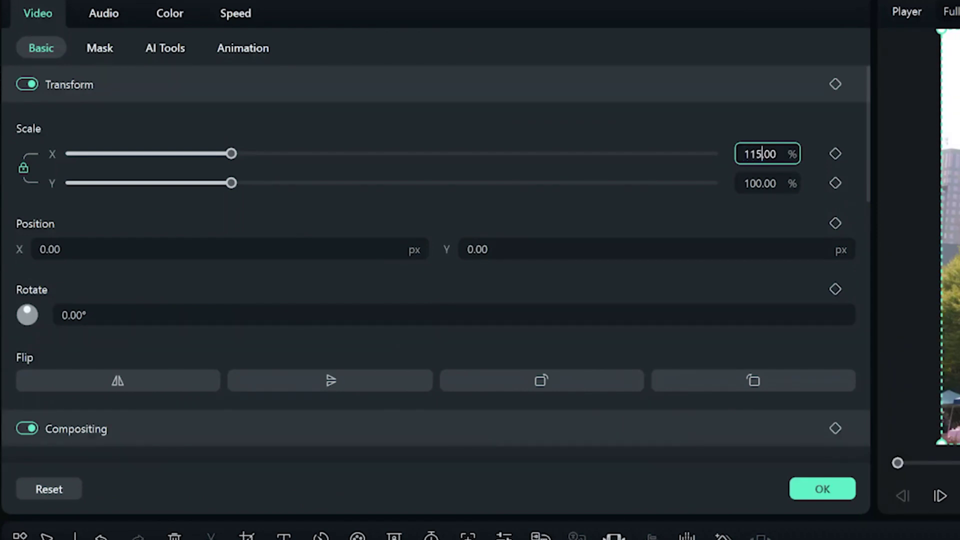
key("Return")
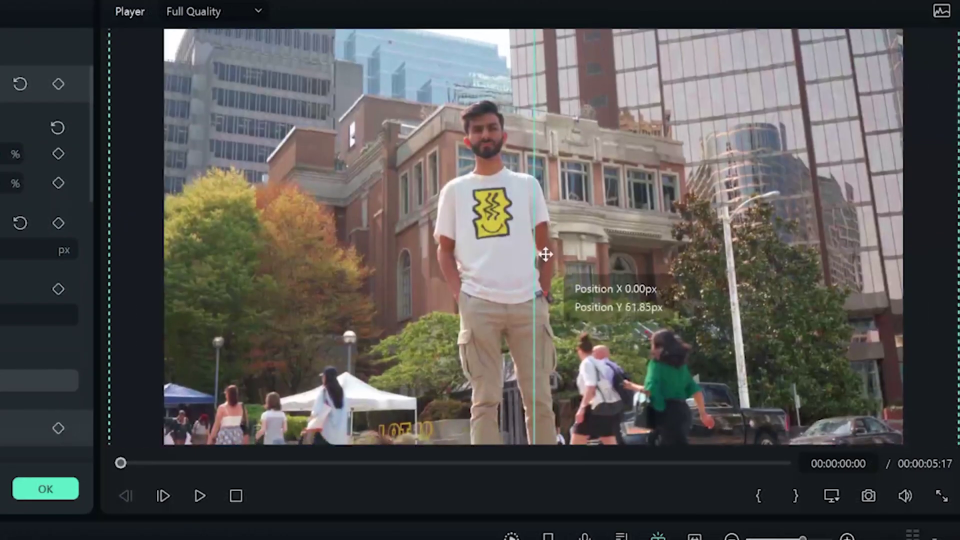
left_click_drag(545, 251, 547, 247)
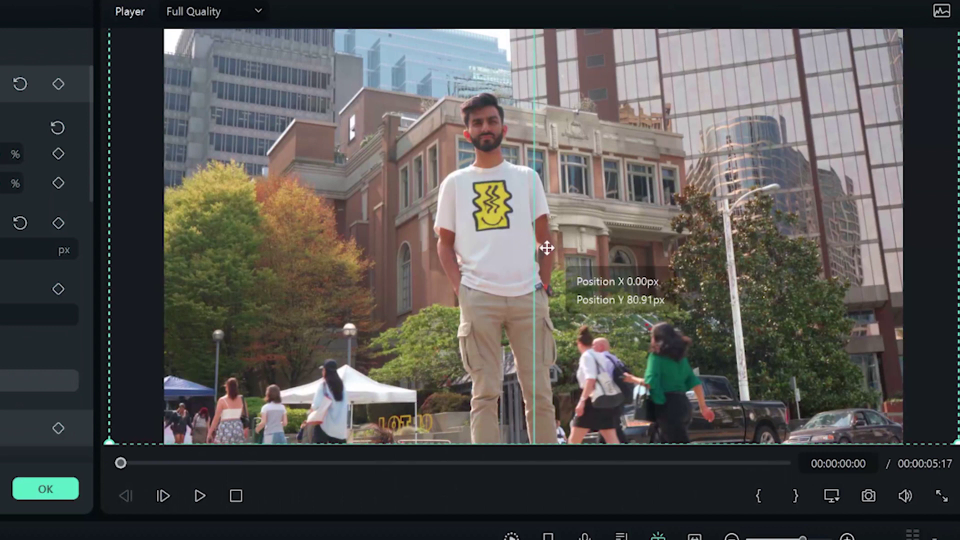
key("Return")
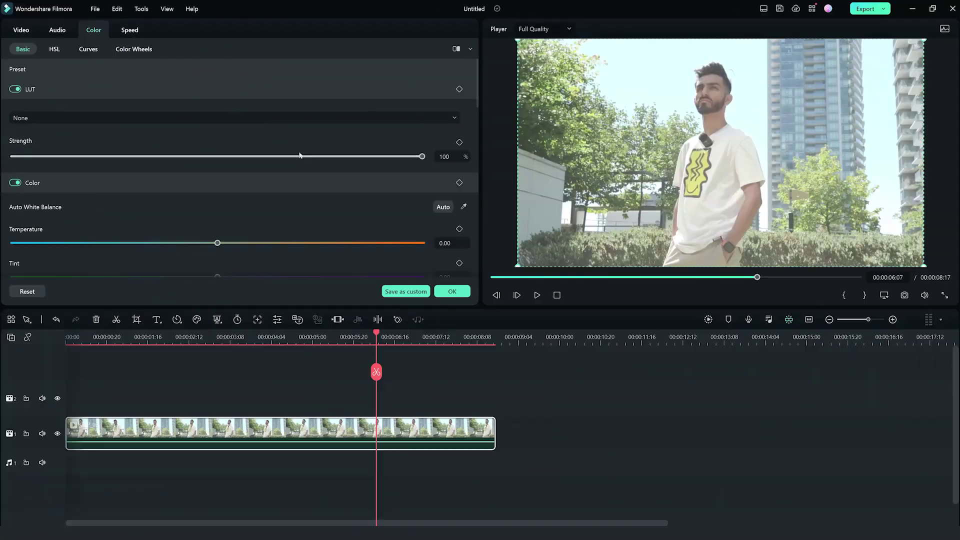
Step: Apply the Gamma Corrector effect to the clip for a waveform scope
scroll(303, 158, "down", 5)
scroll(302, 155, "down", 5)
left_click(250, 404)
left_click(211, 34)
left_click_drag(205, 252, 184, 433)
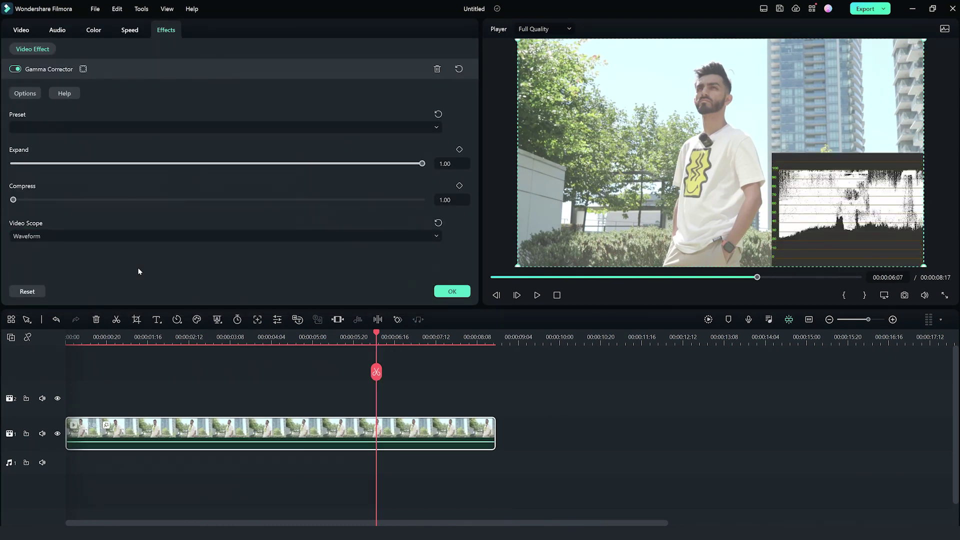
Step: Raise the clip's Brightness, Contrast and Highlight sliders in Color > Basic
left_click(93, 30)
left_click_drag(217, 171, 228, 171)
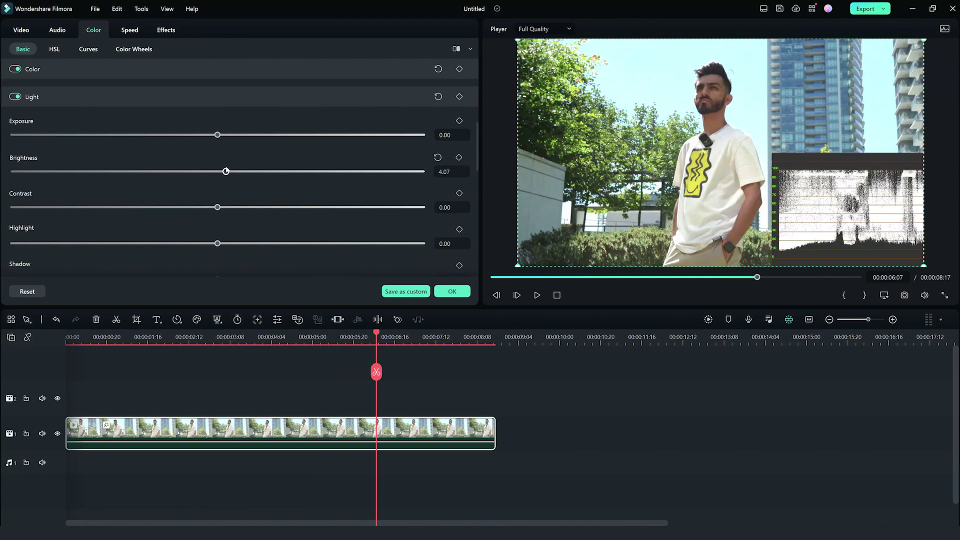
left_click_drag(217, 208, 270, 207)
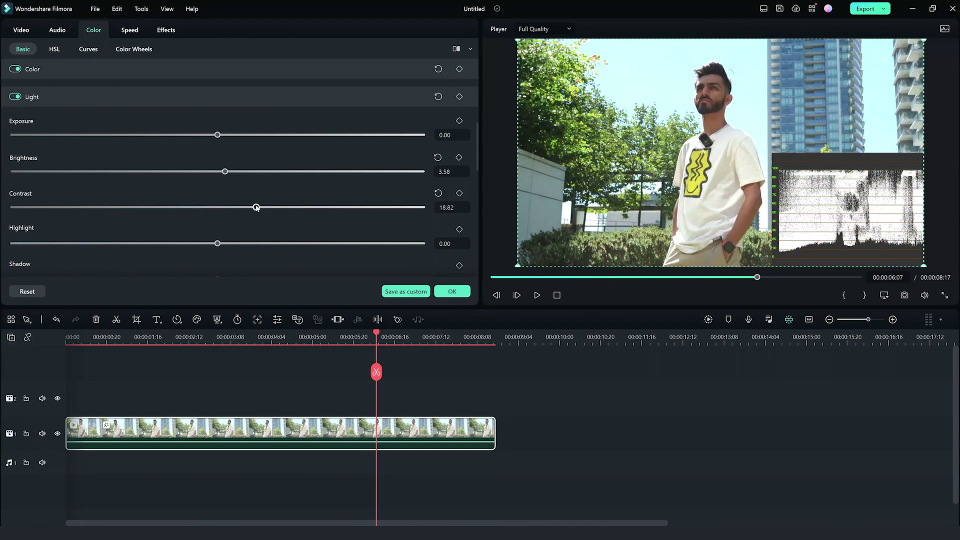
mouse_move(221, 244)
left_mouse_down()
mouse_move(167, 243)
mouse_move(232, 244)
left_mouse_up()
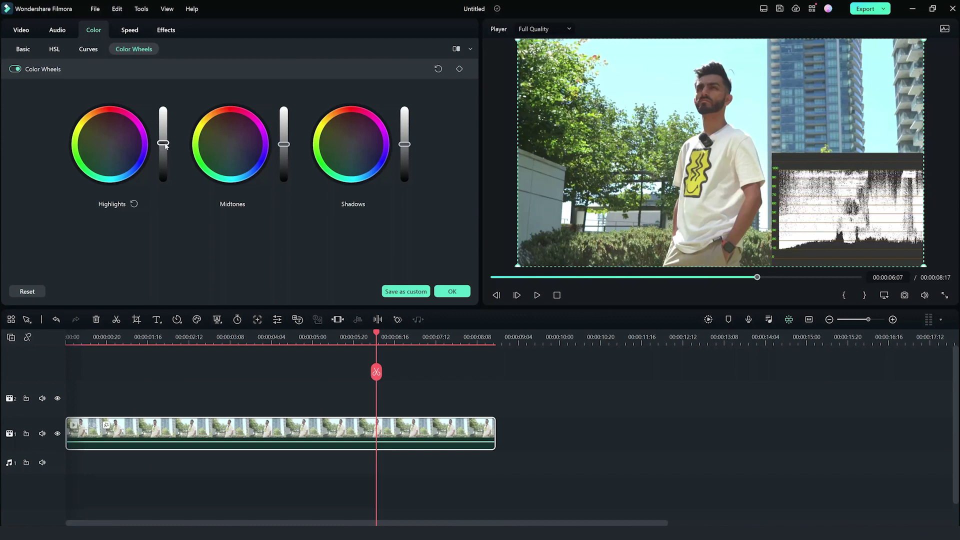
Step: In Color Wheels, fine-tune Highlights and pull the Midtones and Shadows levels down
left_click_drag(166, 146, 172, 151)
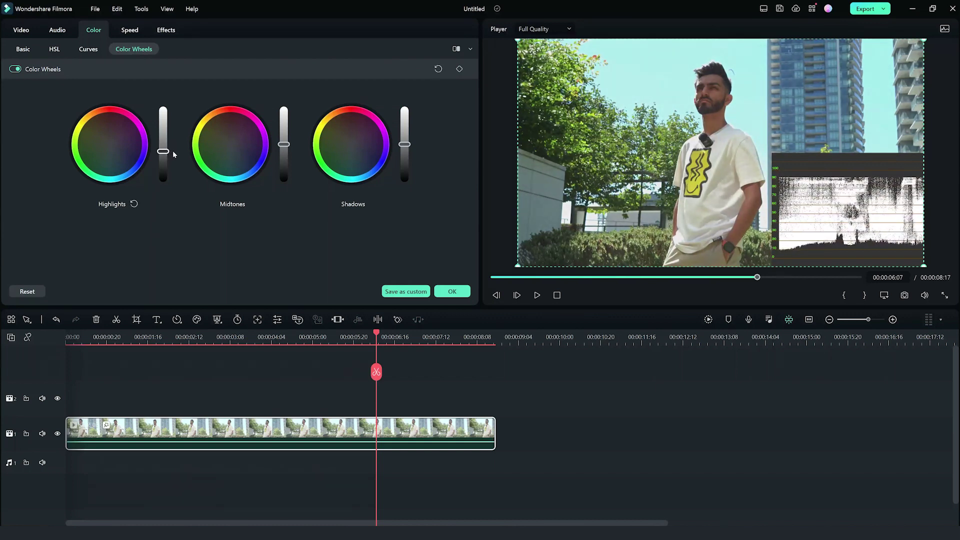
left_click_drag(175, 157, 176, 153)
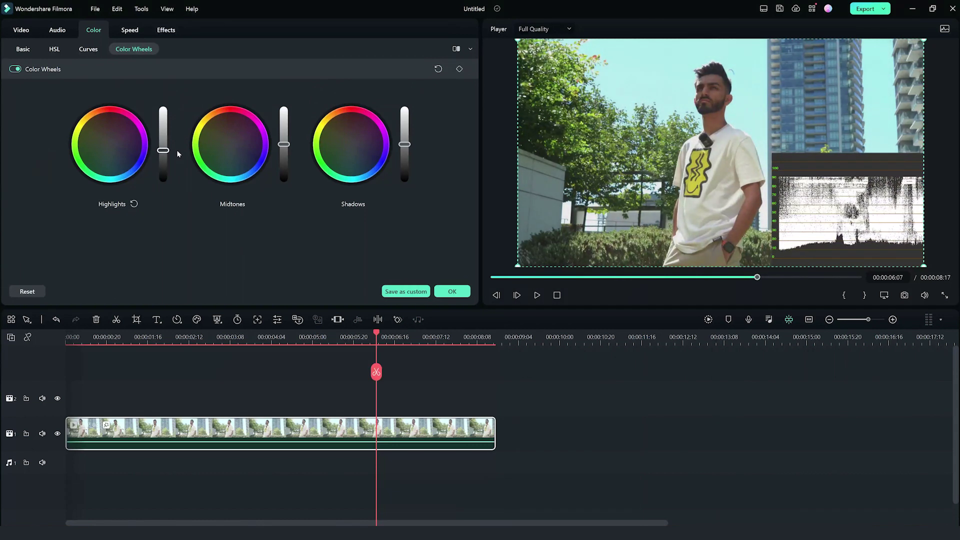
left_click_drag(284, 144, 284, 155)
left_click_drag(404, 144, 404, 158)
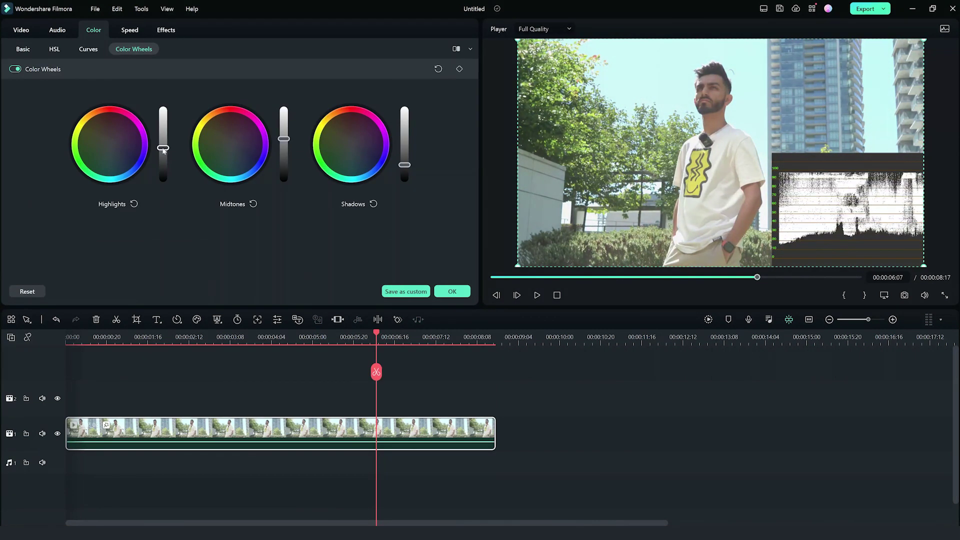
left_click(23, 49)
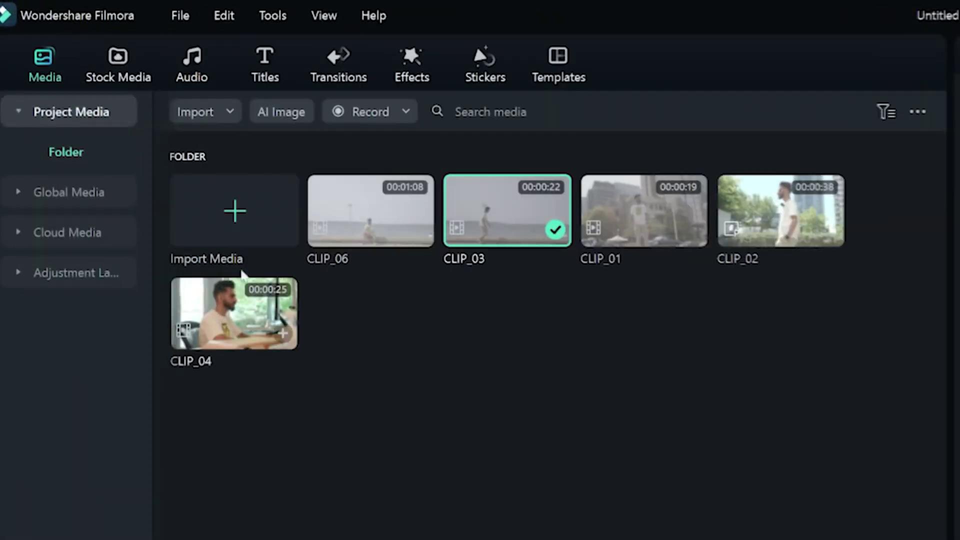
Step: Move the BEACH title higher and give it a white outlined preset style
left_click(262, 54)
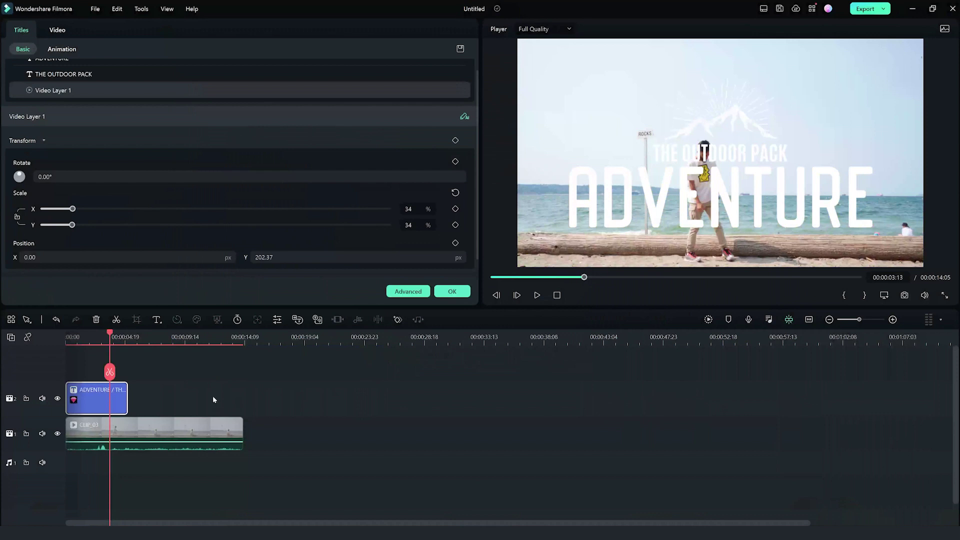
scroll(246, 150, "up", 1)
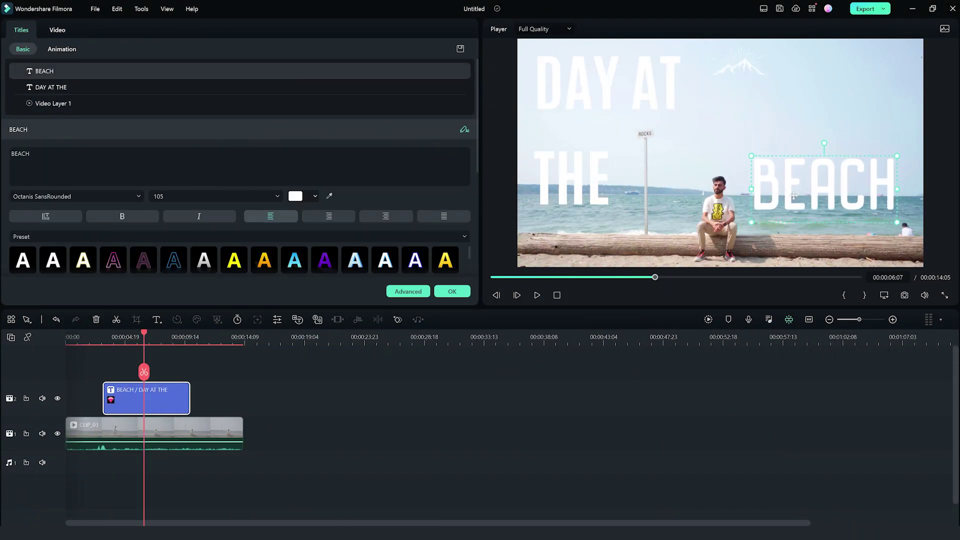
mouse_move(794, 193)
left_mouse_down()
mouse_move(797, 180)
mouse_move(798, 193)
left_mouse_up()
left_click(195, 267)
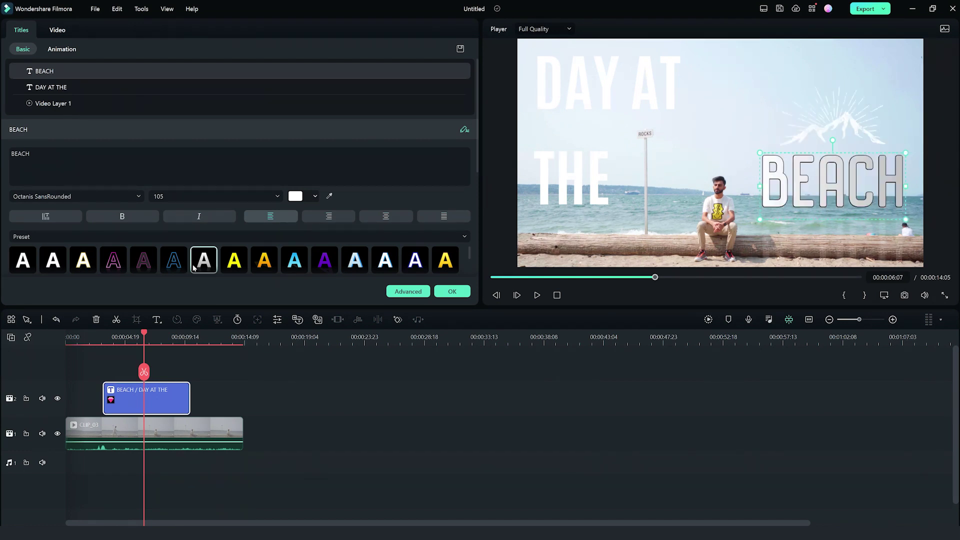
left_click(88, 265)
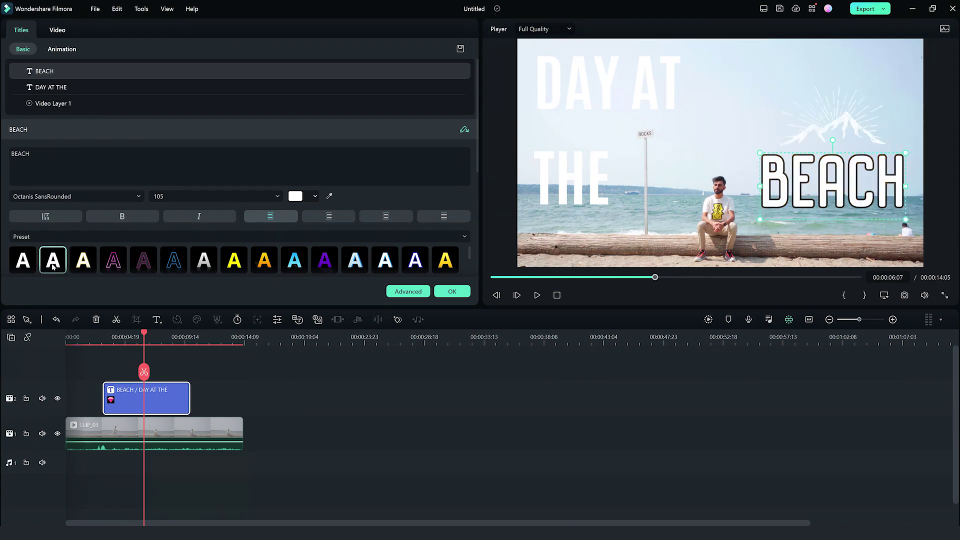
Step: Apply an outlined preset style to the DAY AT THE title
left_click(601, 89)
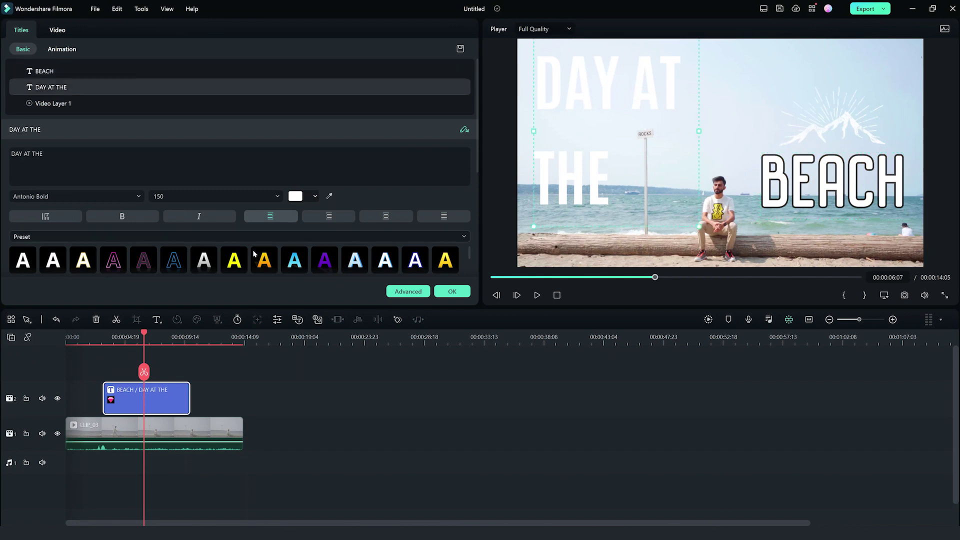
left_click(45, 268)
left_click(821, 139)
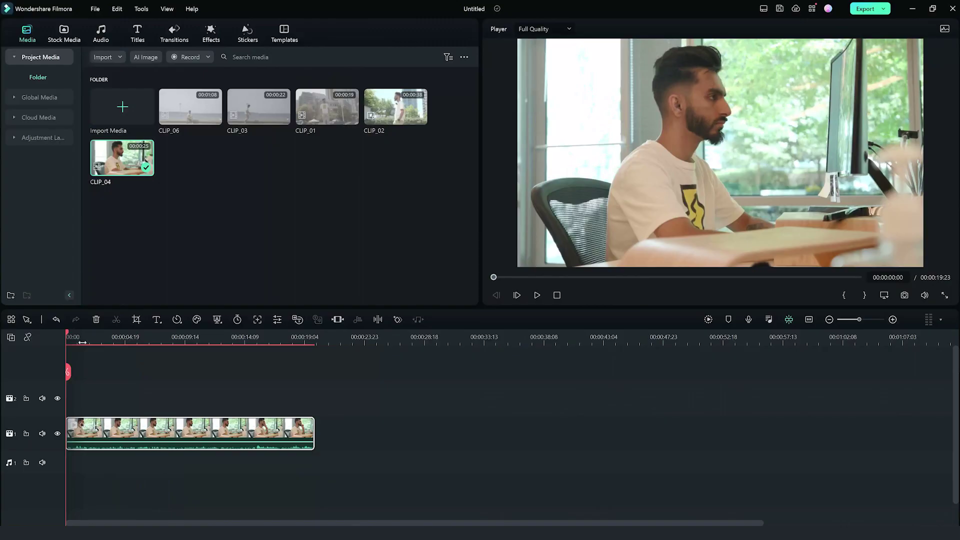
Step: Play back the desk-scene clip in the Player
key("space")
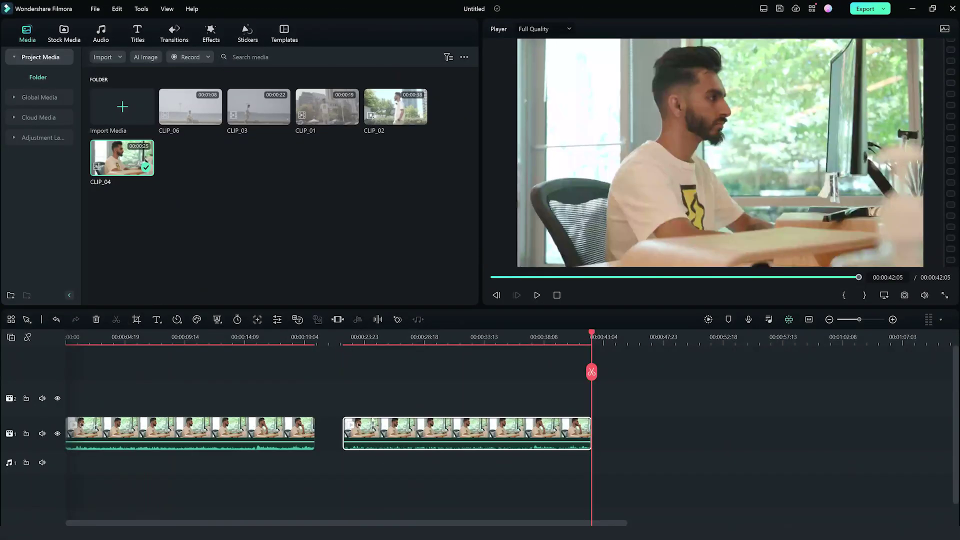
Step: Put the desk clip copy on track 2 and draw a pen mask around the man's outline
left_click_drag(343, 437, 300, 405)
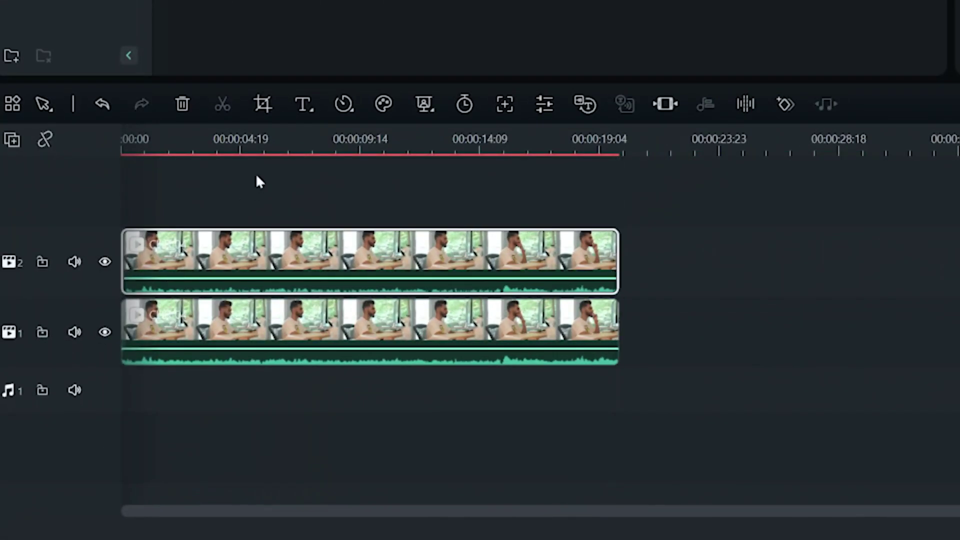
left_click(280, 146)
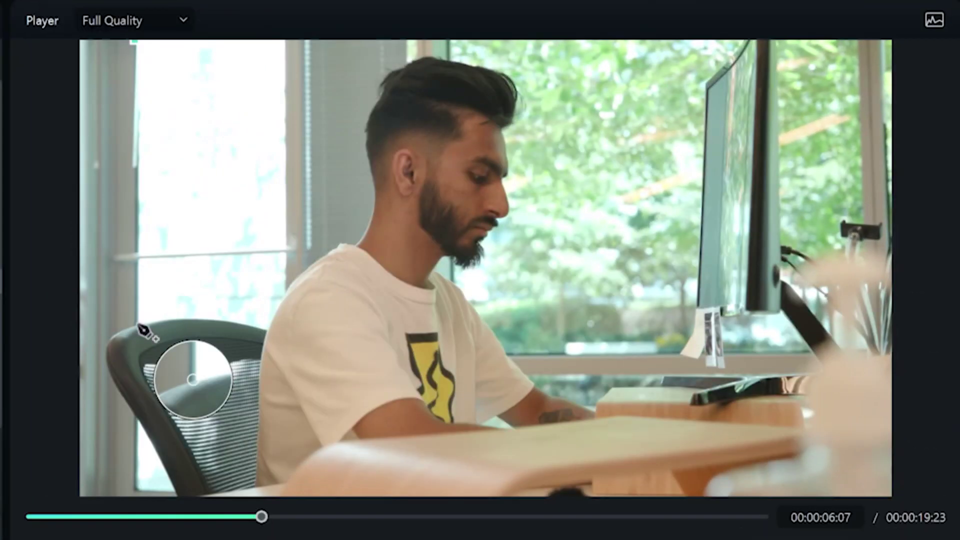
left_click(138, 324)
left_click(174, 319)
left_click(209, 319)
left_click(251, 326)
left_click(268, 329)
left_click(286, 295)
left_click(285, 43)
left_click(135, 42)
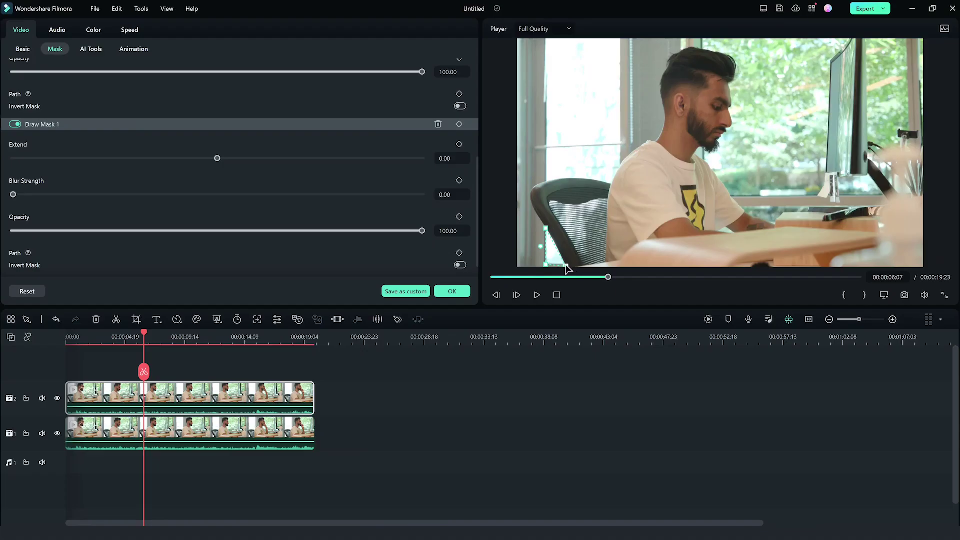
Step: Lower the masked clip's Brightness and Highlight in Color > Basic
left_click(100, 31)
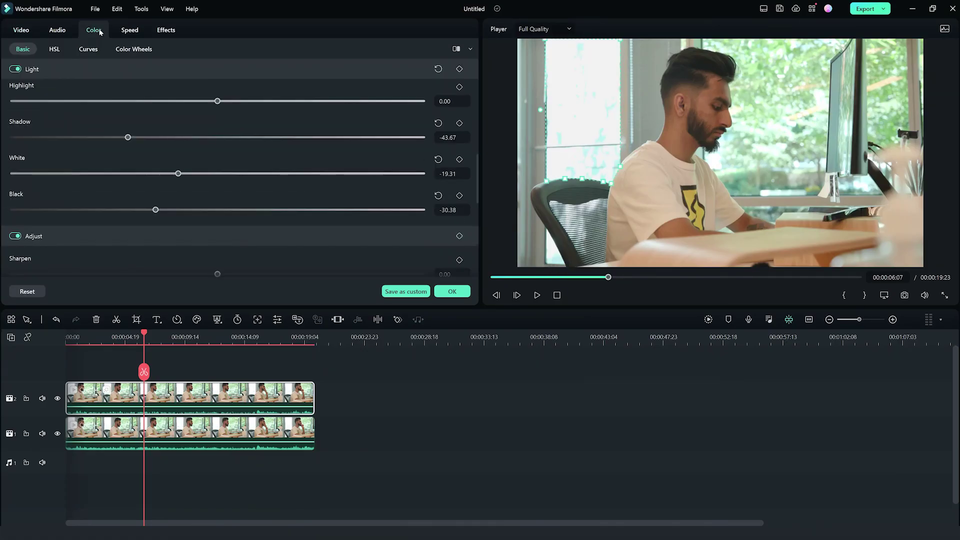
scroll(281, 183, "up", 2)
left_click_drag(217, 120, 189, 124)
scroll(267, 158, "down", 2)
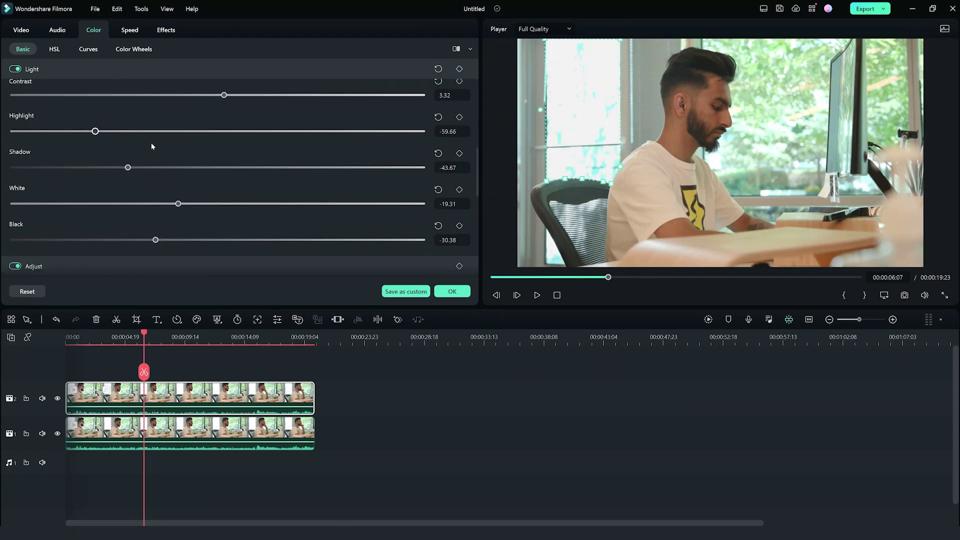
left_click(150, 131)
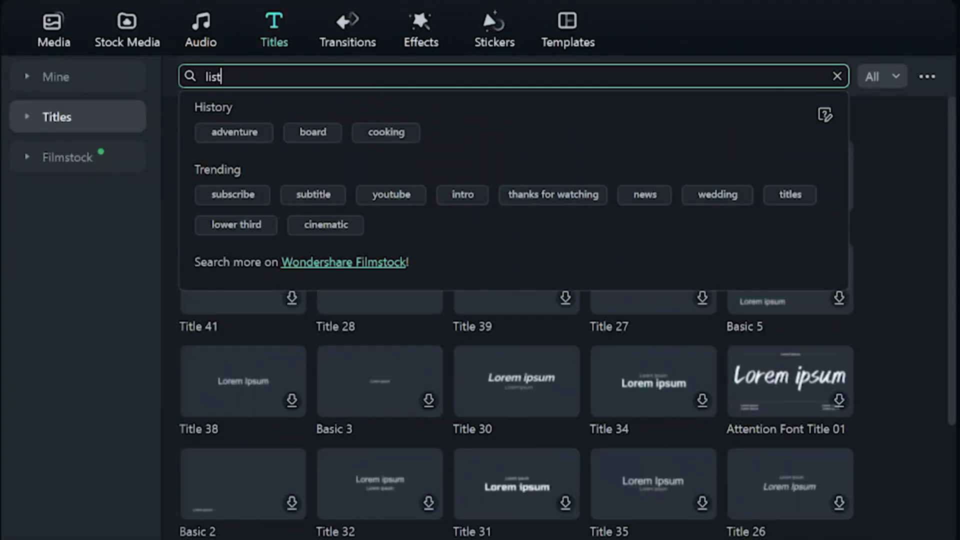
Step: Add a 'list' title reading checklist, step 1, step 2, step 3, and preview it from the start
key("Return")
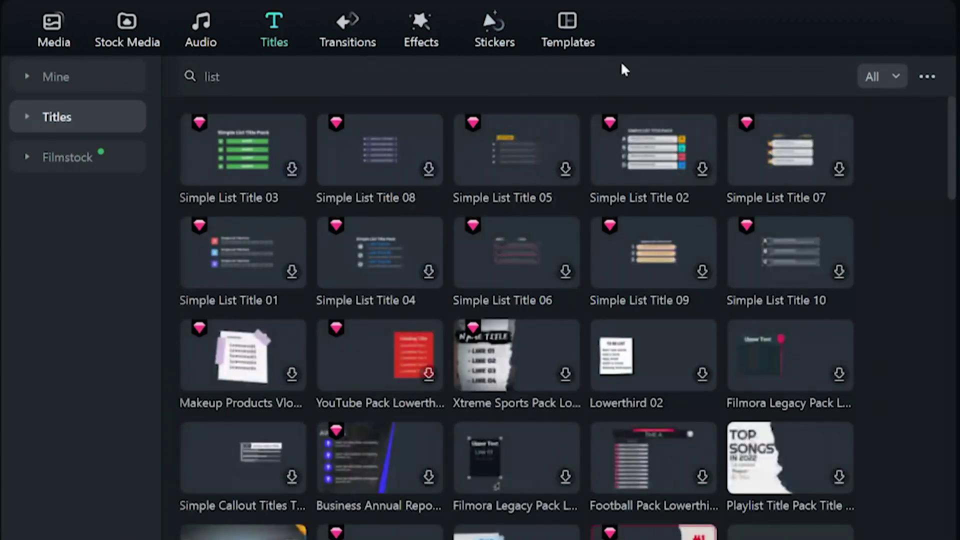
scroll(650, 215, "down", 3)
scroll(660, 222, "down", 3)
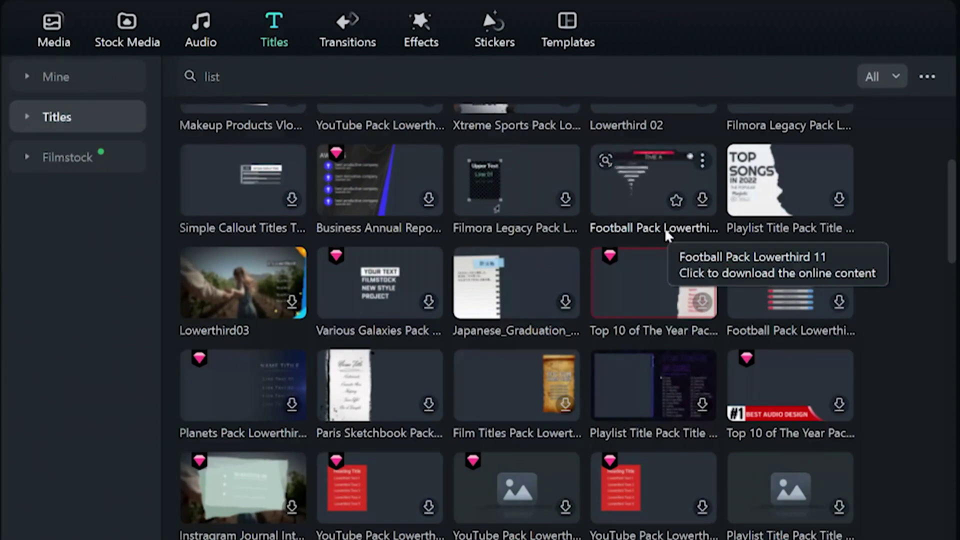
scroll(665, 227, "up", 6)
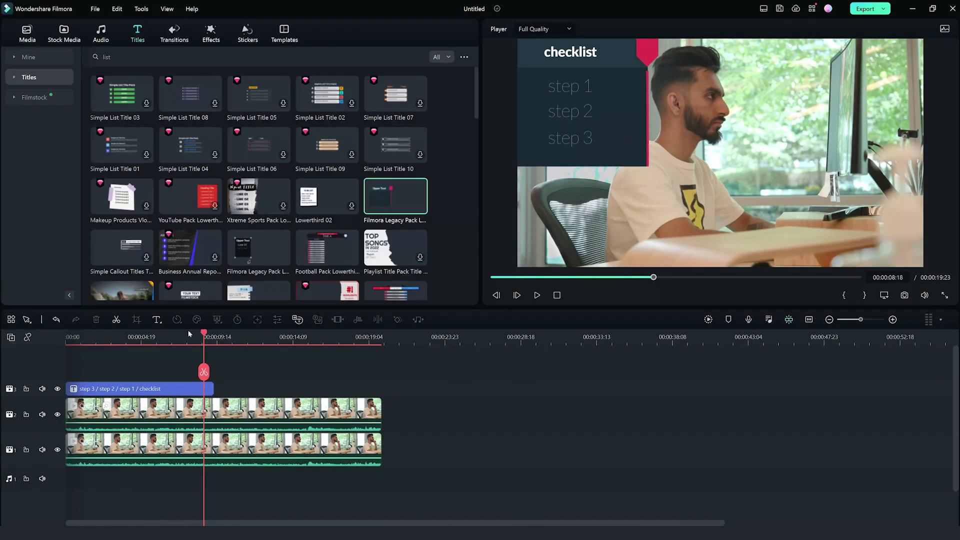
left_click(70, 339)
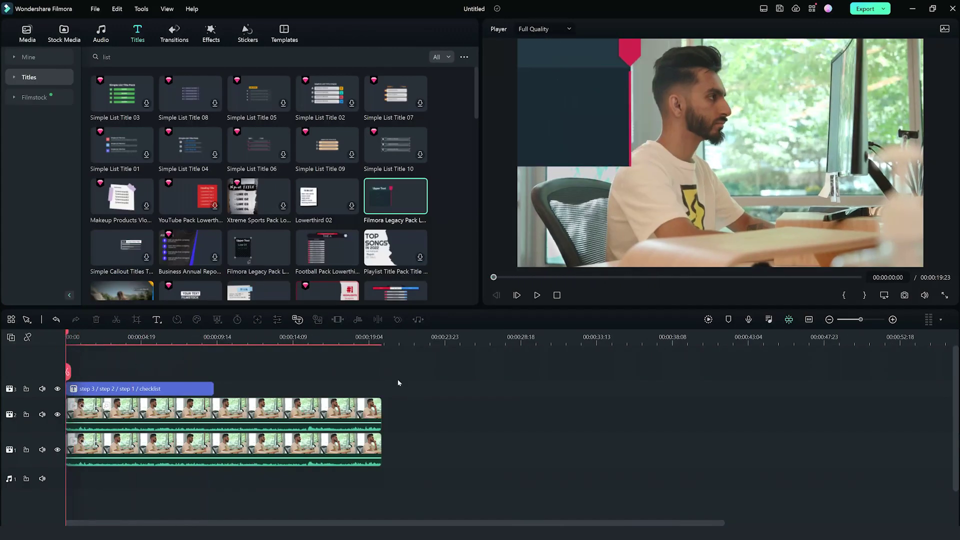
key("space")
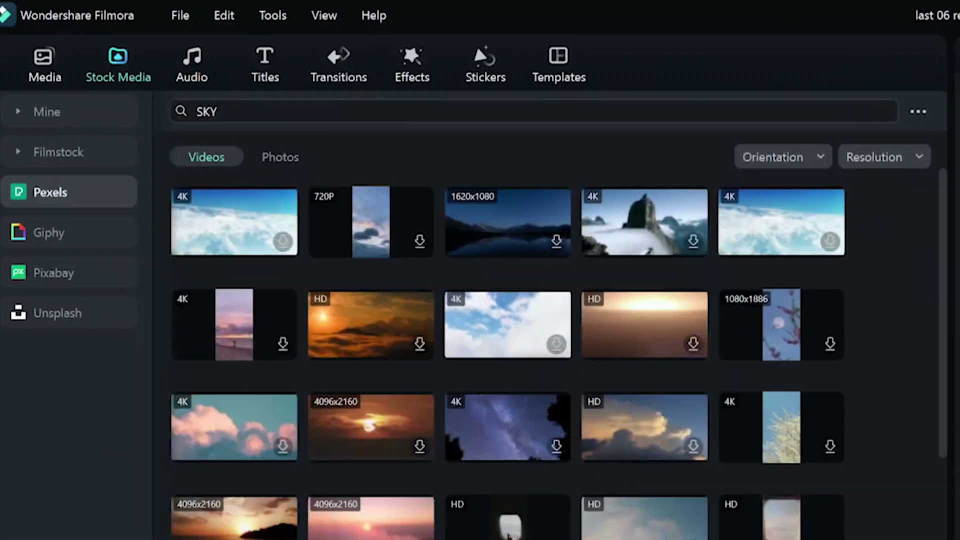
Step: Close the pen mask along the horizon on the cloudy sky clip above the beach shot
scroll(307, 267, "down", 10)
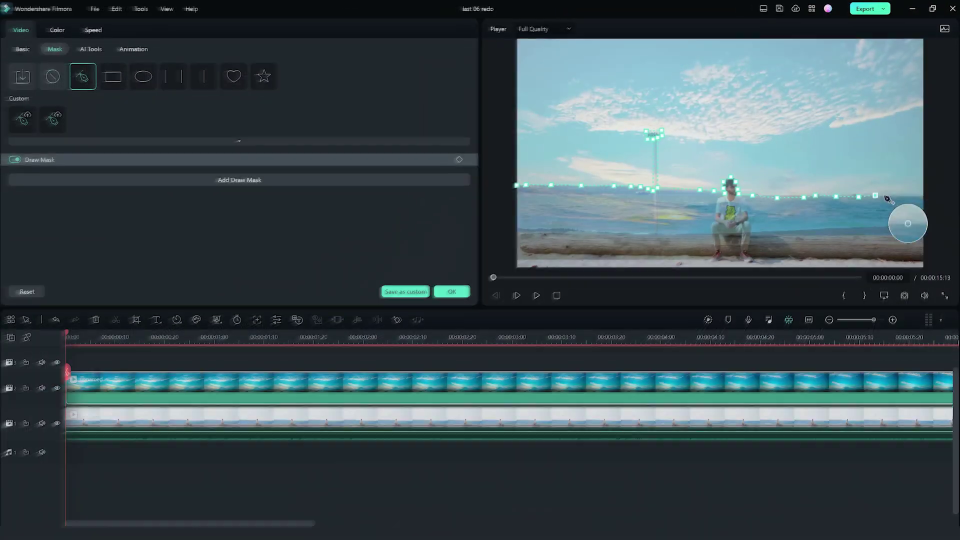
left_click(517, 185)
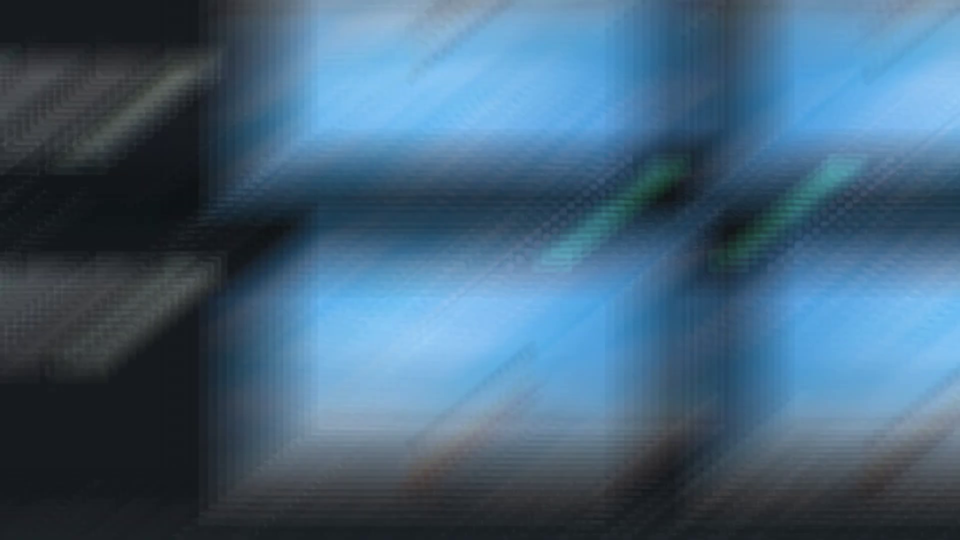